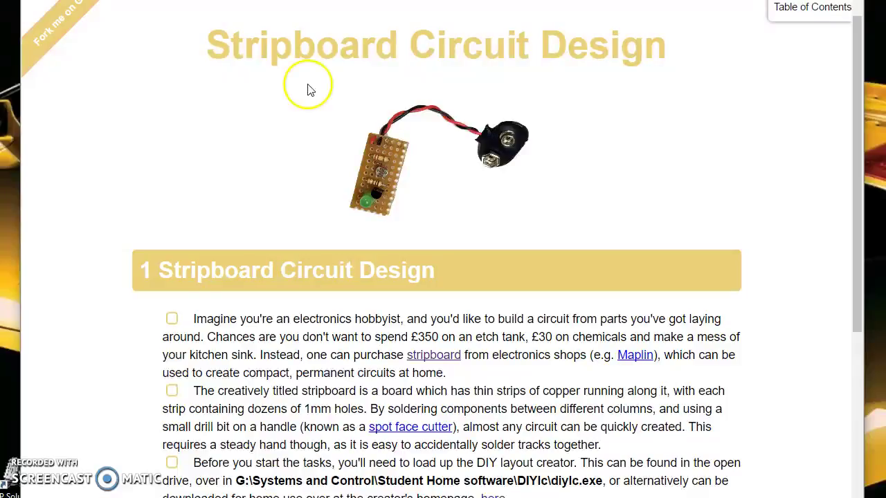
- Scroll down the Stripboard Circuit Design page to the kit components photo
left_click_drag(862, 143, 856, 190)
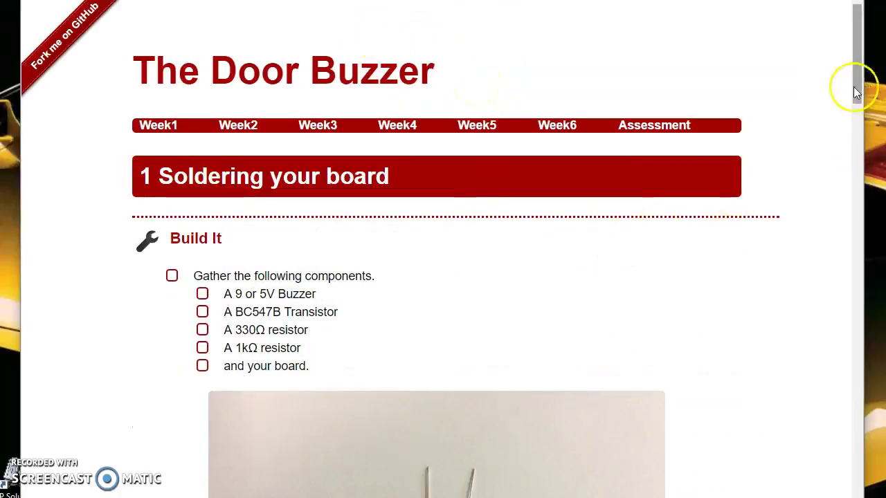
left_click_drag(856, 92, 851, 139)
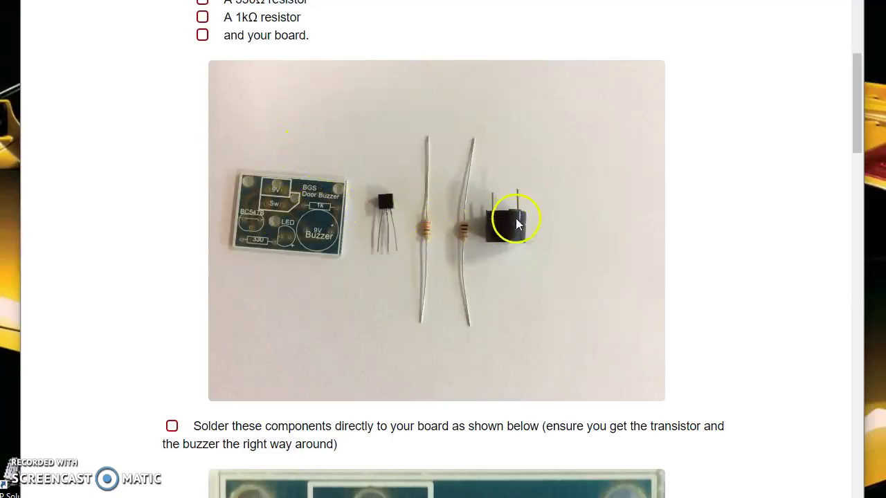
- Switch to the Maplin search results and scroll through the seven Veroboard stripboard listings
key("ctrl+Tab")
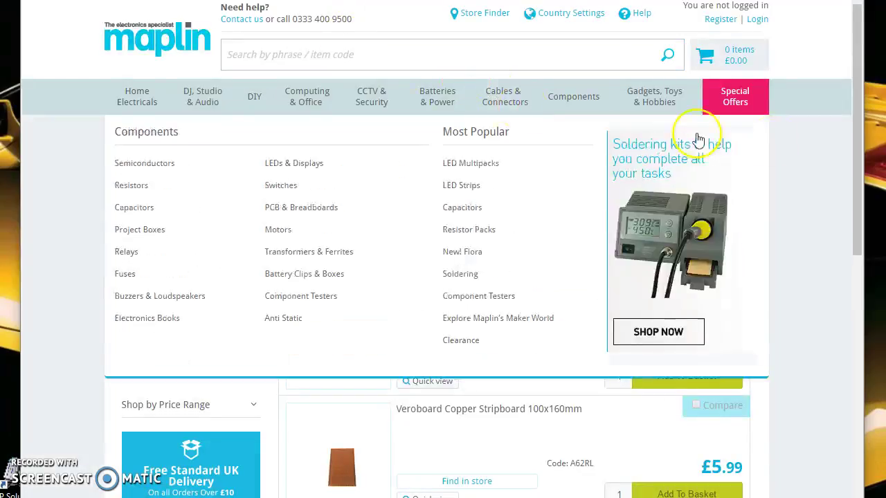
left_click_drag(851, 109, 861, 190)
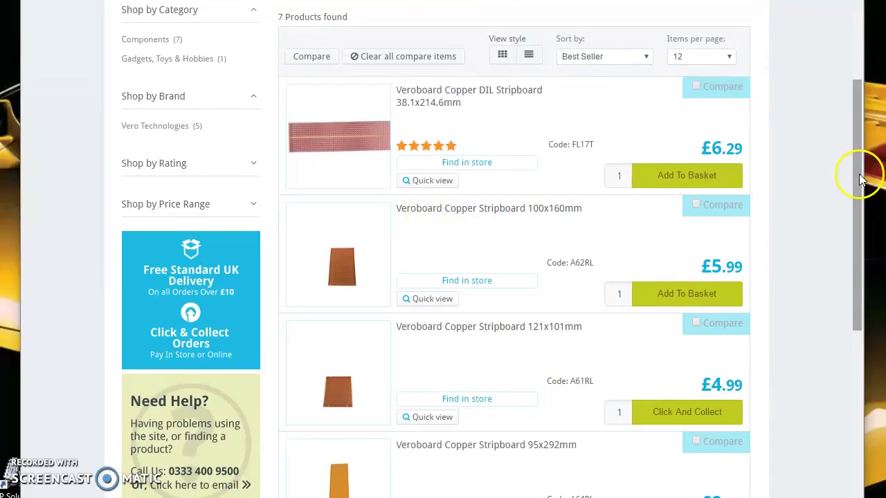
mouse_move(861, 178)
left_mouse_down()
mouse_move(857, 211)
mouse_move(852, 174)
left_mouse_up()
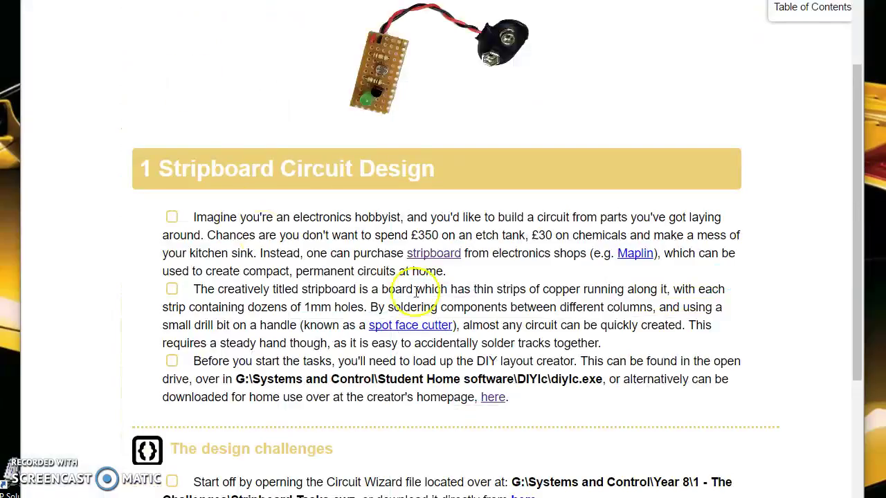
- Scroll to The design challenges section, then back up to the DIYlc paragraph
scroll(677, 308, "down", 6)
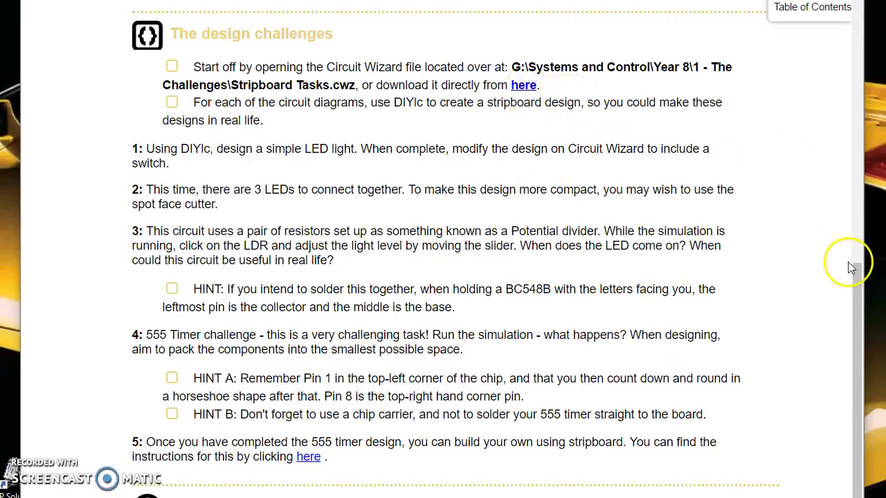
left_click_drag(851, 272, 854, 209)
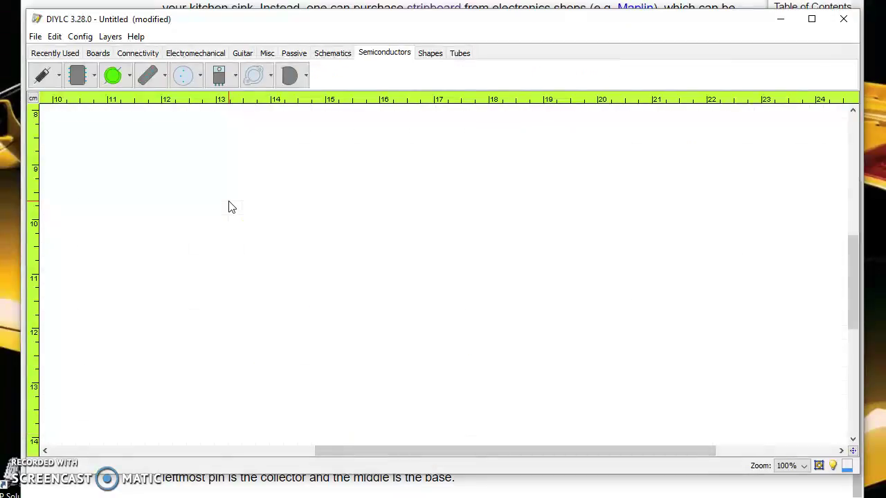
- Place a Vero Board on the canvas and stretch it from its top-left corner to columns A–Q
left_click(96, 55)
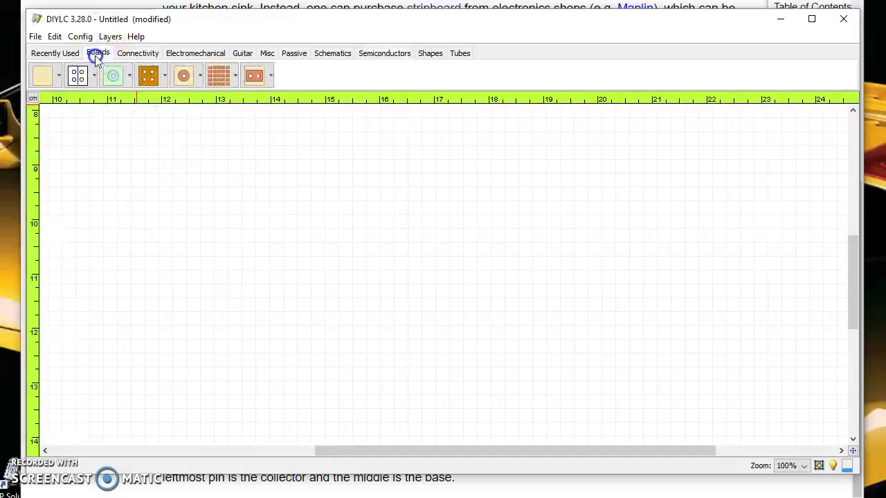
left_click(254, 78)
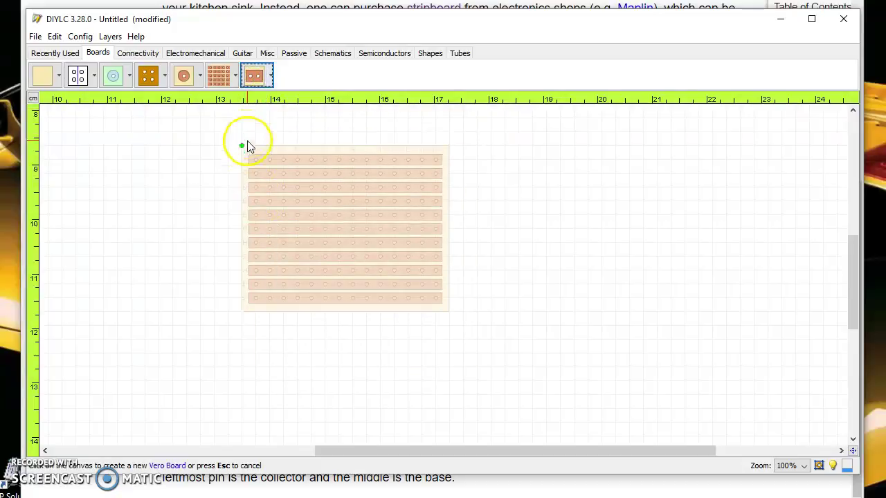
left_click(215, 174)
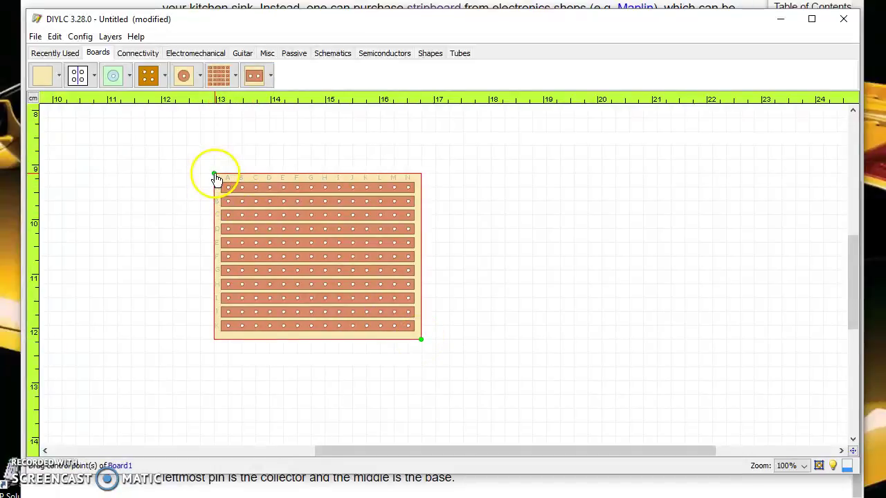
left_click_drag(216, 179, 173, 146)
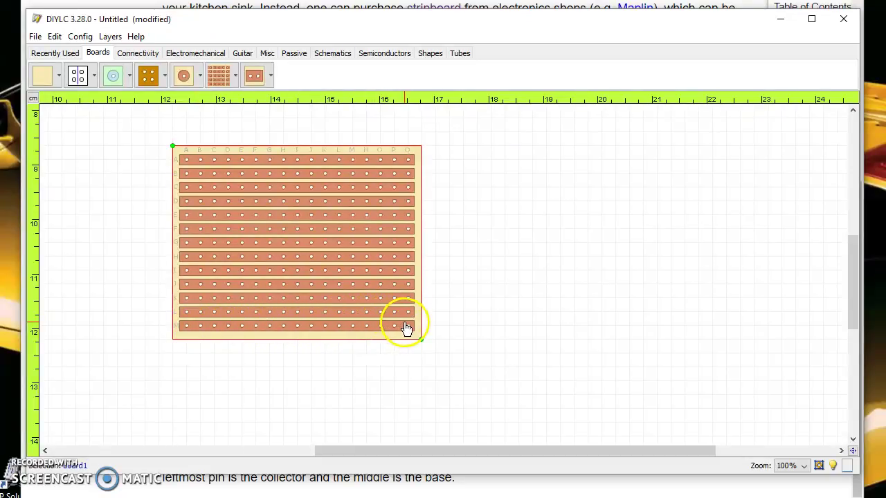
- Draw a black curved trace from the end of strip A out to the right of the board
left_click(67, 54)
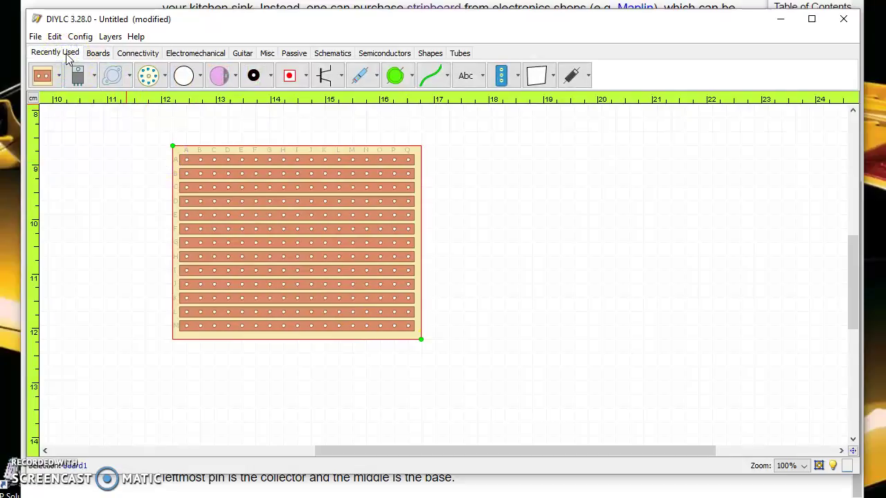
left_click(138, 53)
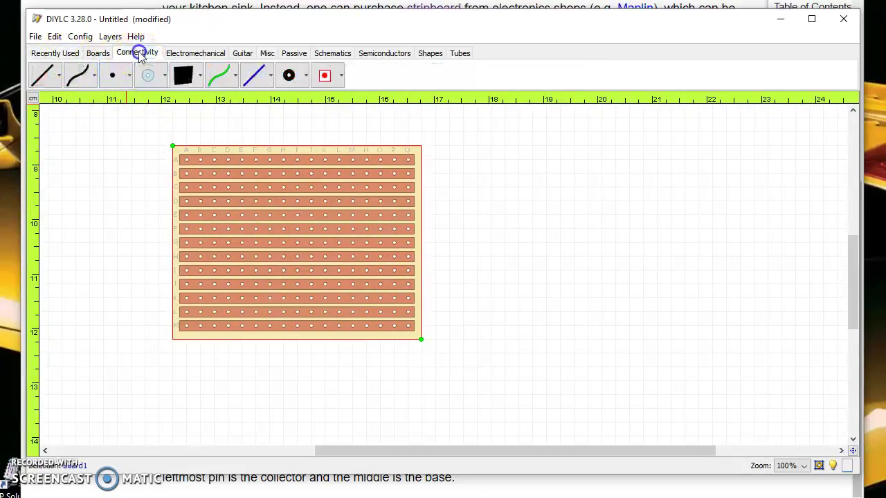
left_click(80, 77)
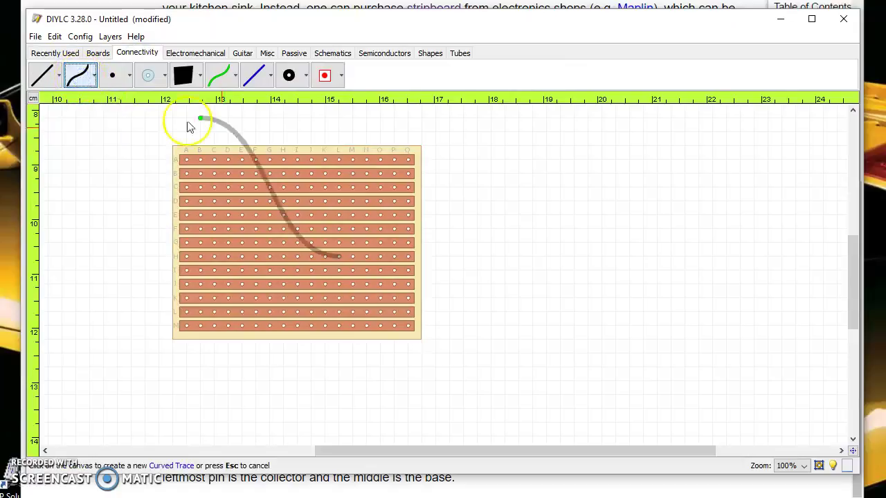
left_click(413, 160)
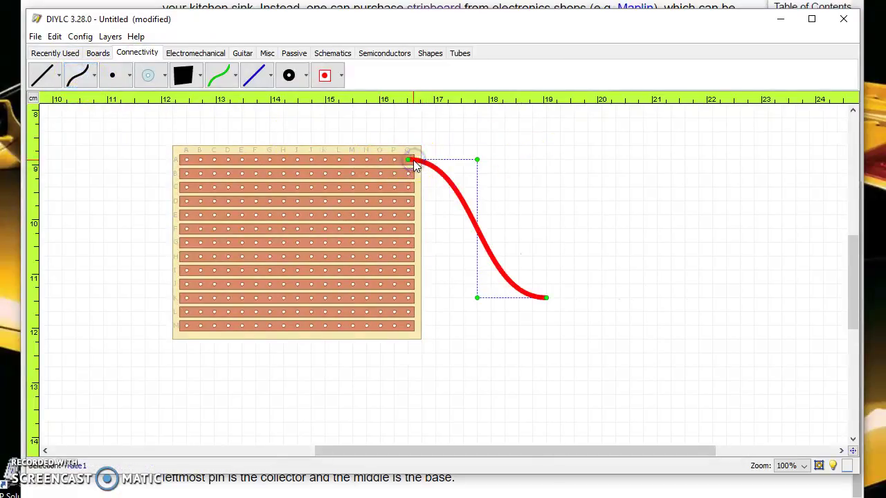
left_click(538, 186)
left_click(448, 184)
left_click(526, 253)
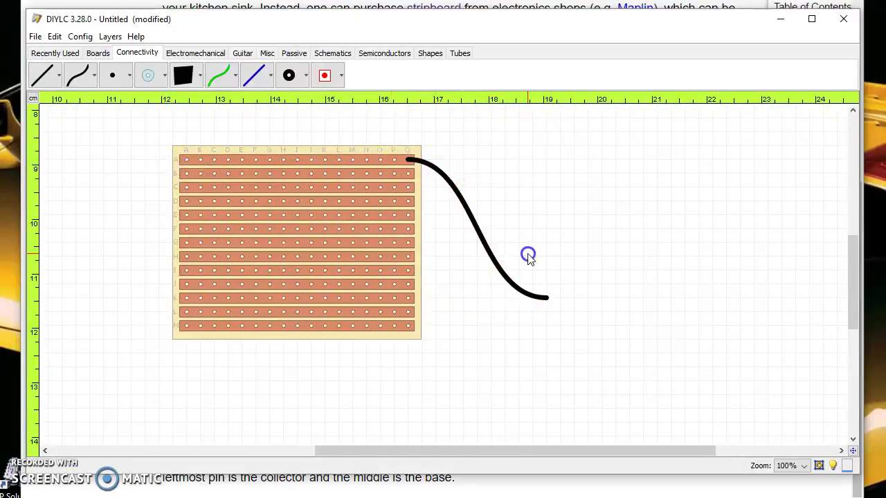
- Draw a green hookup wire from the end of bottom strip M leading down from the board
left_click(220, 74)
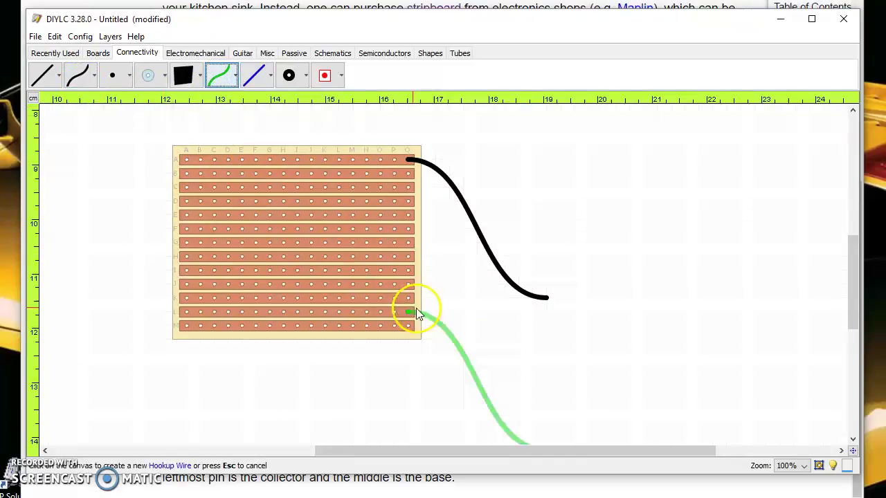
left_click(410, 329)
left_click(534, 346)
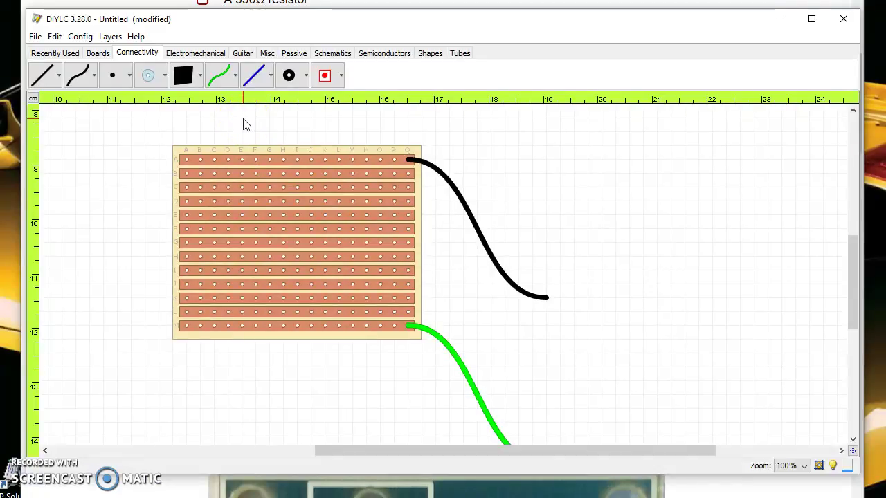
- Place resistor R1 vertically in column L, spanning strip A down to strip G
left_click(196, 54)
left_click(243, 53)
left_click(267, 53)
left_click(292, 54)
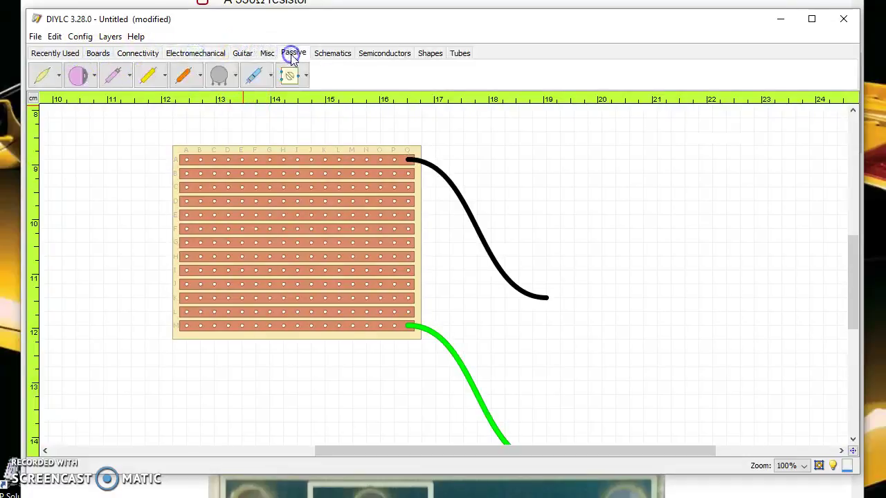
left_click(255, 77)
left_click(339, 161)
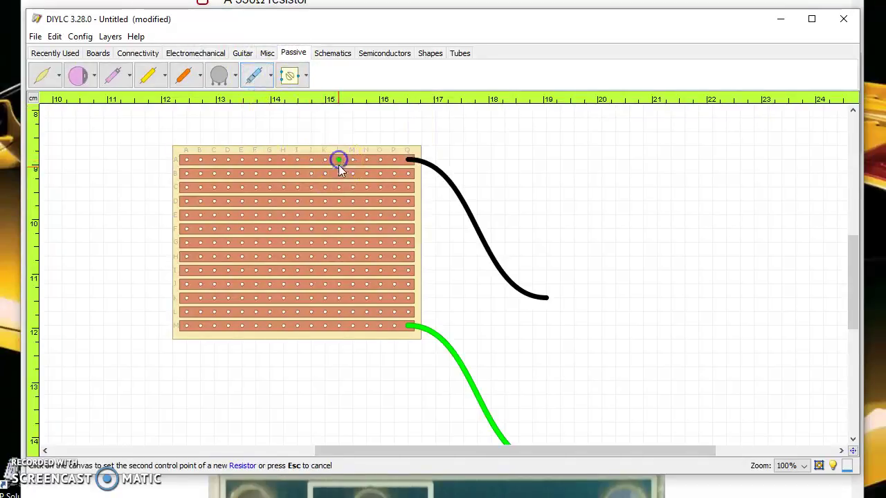
left_click(337, 242)
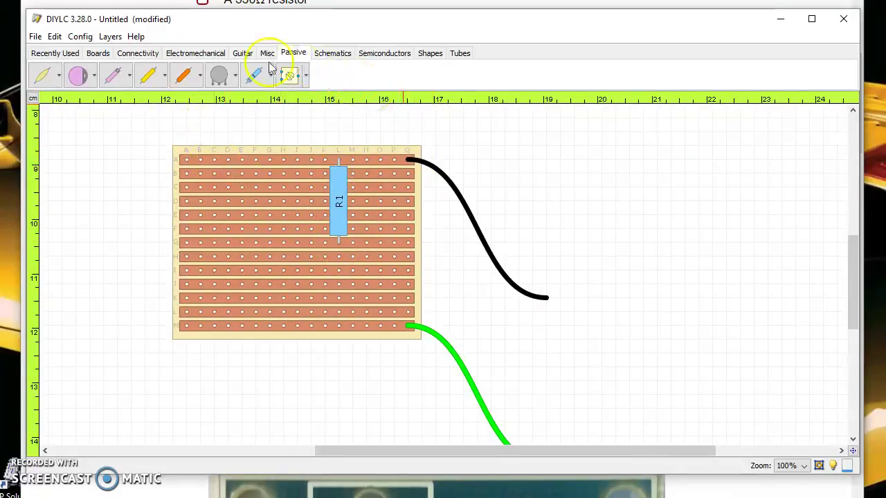
- Place LED D1 vertically in column N, from strip G just below R1 down to strip M
left_click(136, 56)
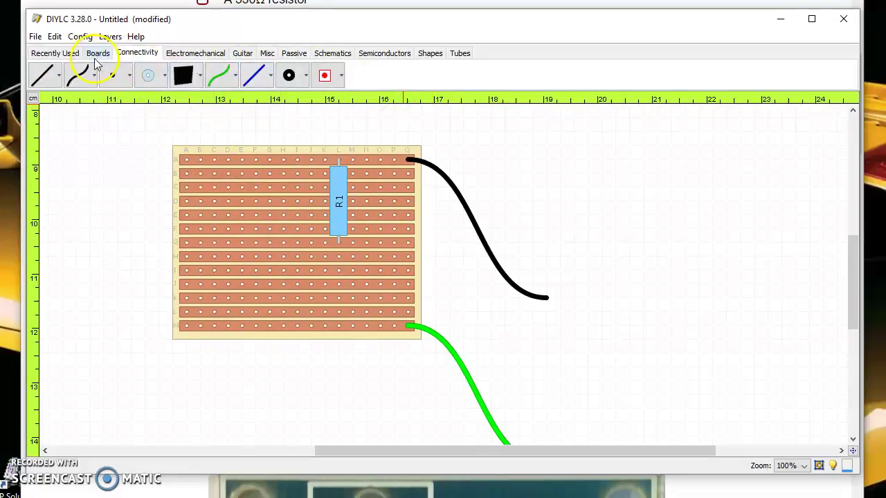
left_click(97, 55)
left_click(62, 54)
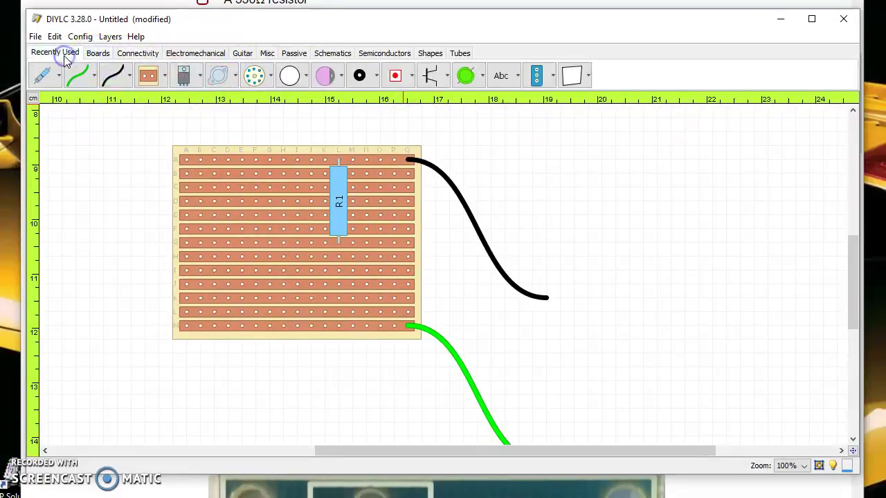
left_click(466, 78)
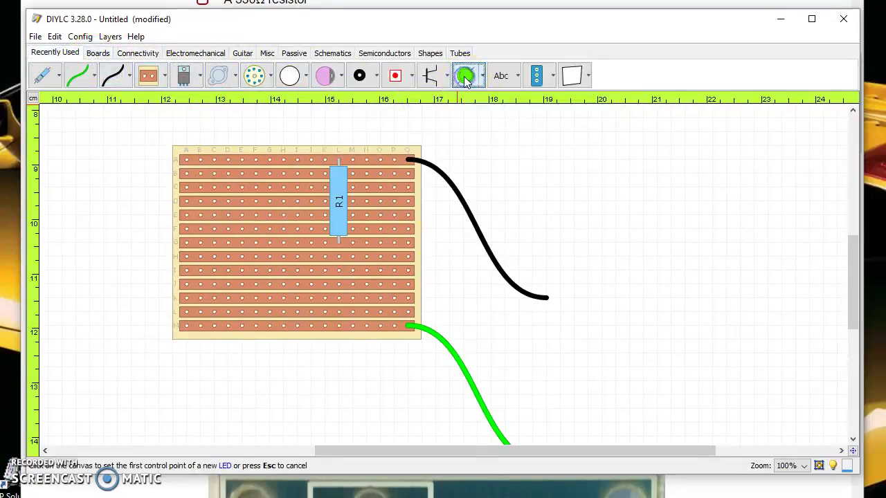
left_click(366, 243)
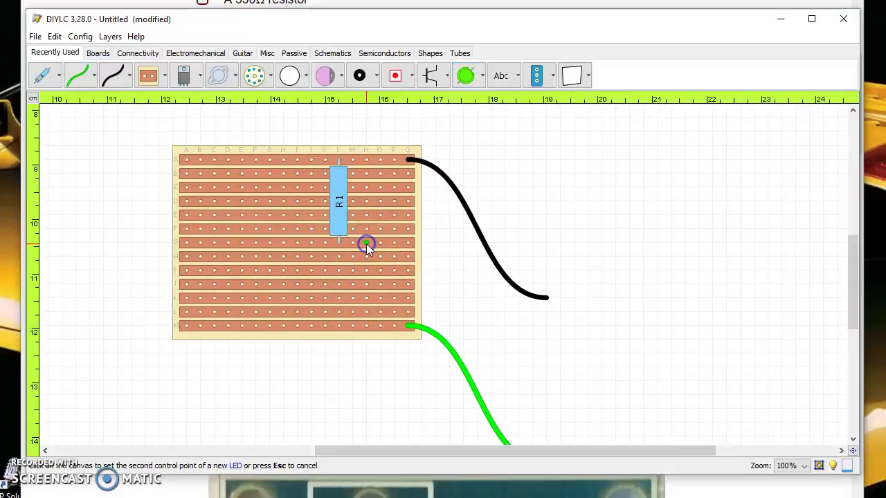
left_click(366, 327)
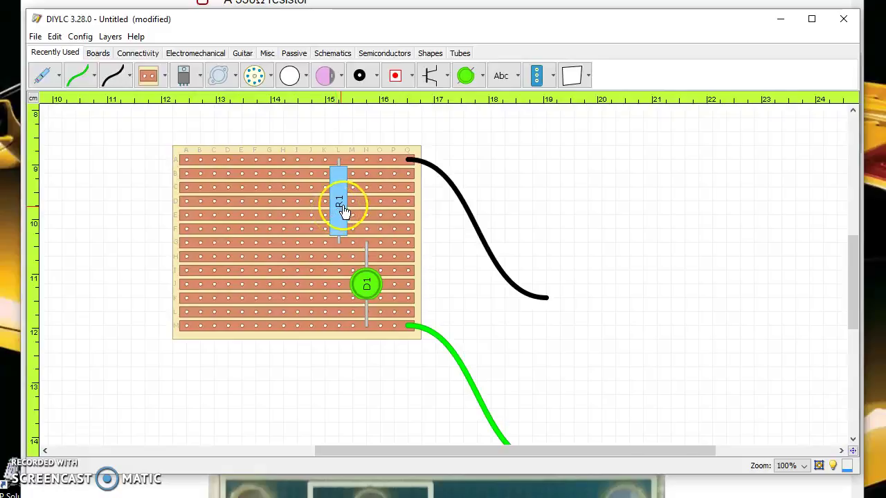
- Swing R1's lower end up so the resistor lies flat along strip A
left_click(342, 209)
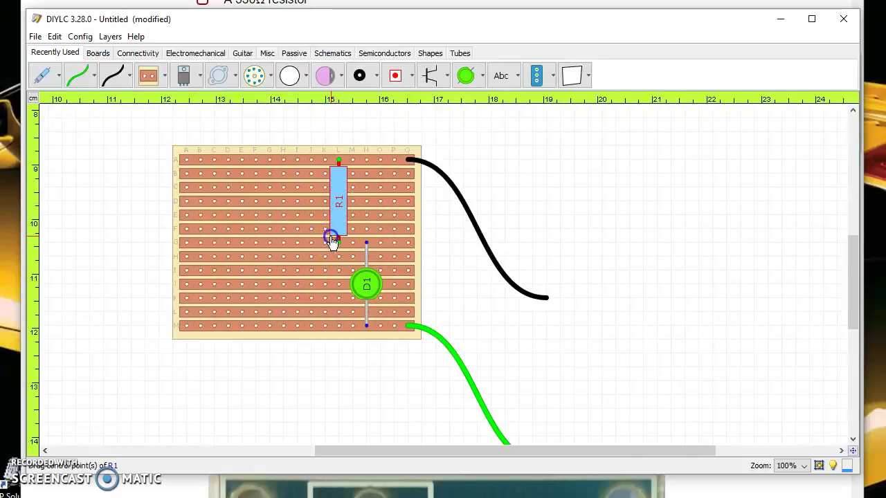
left_click_drag(333, 241, 269, 162)
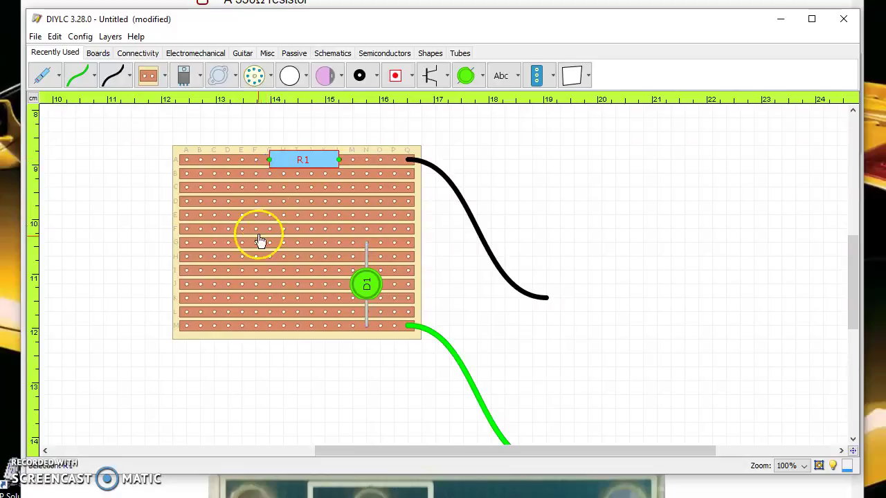
left_click(258, 212)
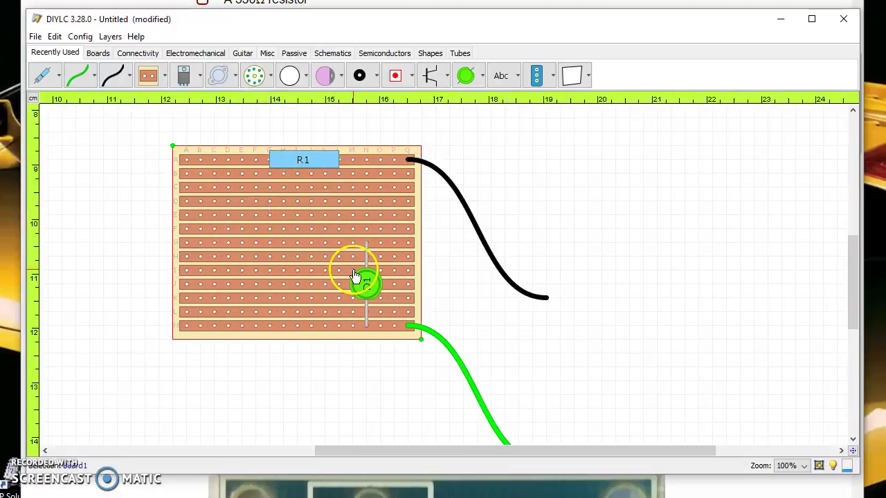
- Move LED D1 to column C and stretch its top lead up to strip A
left_click_drag(354, 276, 217, 279)
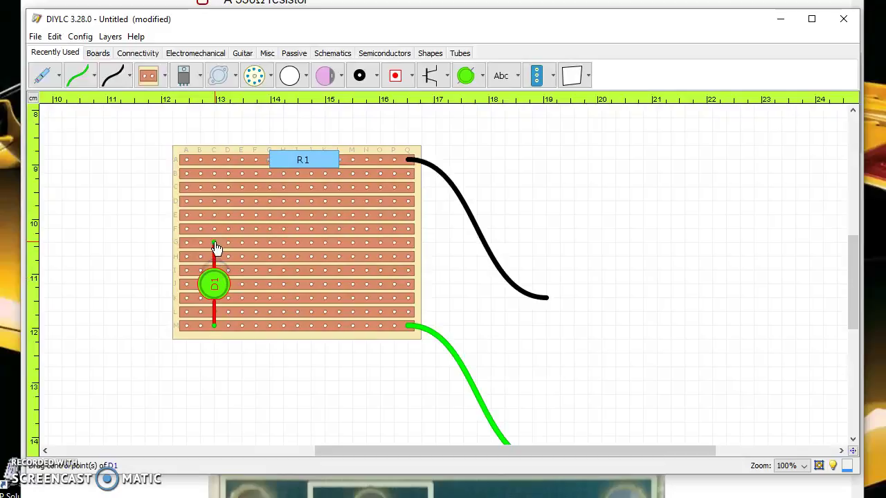
left_click_drag(217, 248, 213, 161)
left_click(109, 173)
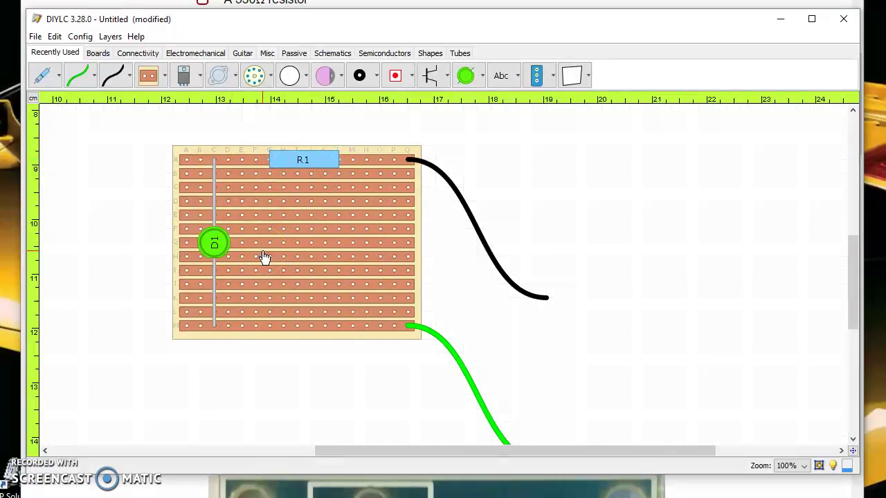
- Drop R1's left end to strip B and move the LED's top lead to column D, strip B
left_click(294, 206)
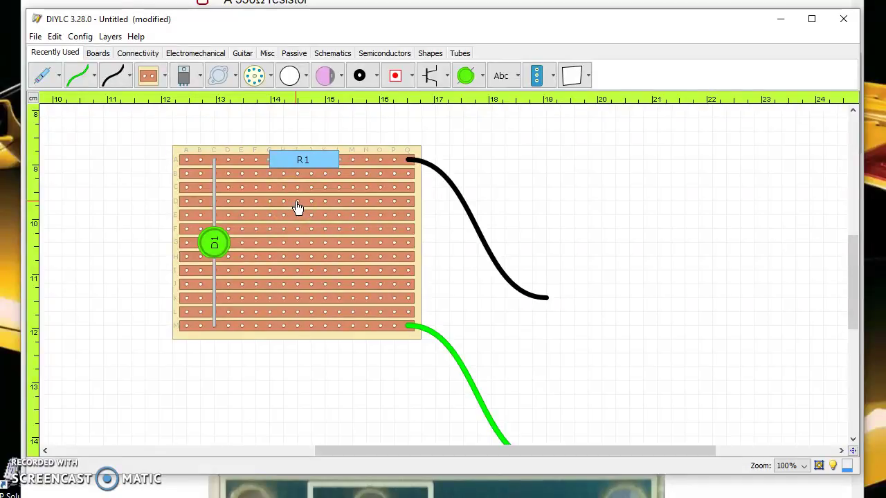
left_click_drag(293, 164, 269, 174)
left_click(215, 169)
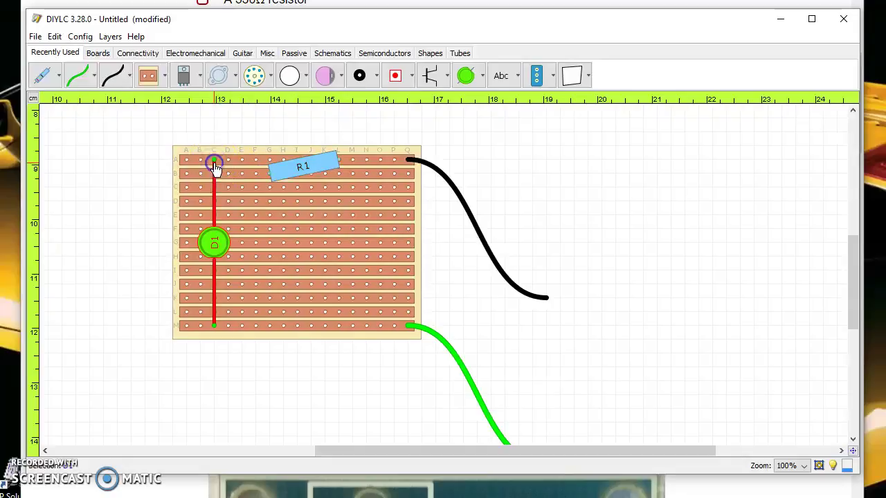
left_click_drag(214, 161, 223, 173)
left_click(257, 232)
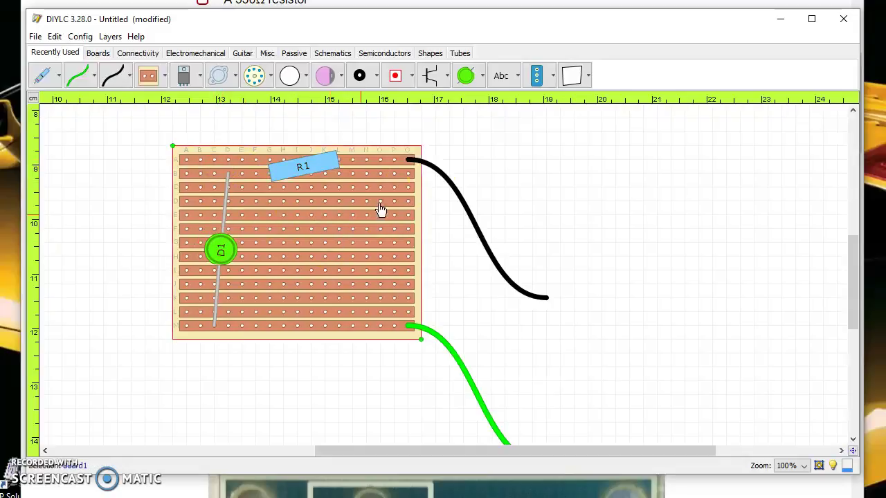
left_click(354, 164)
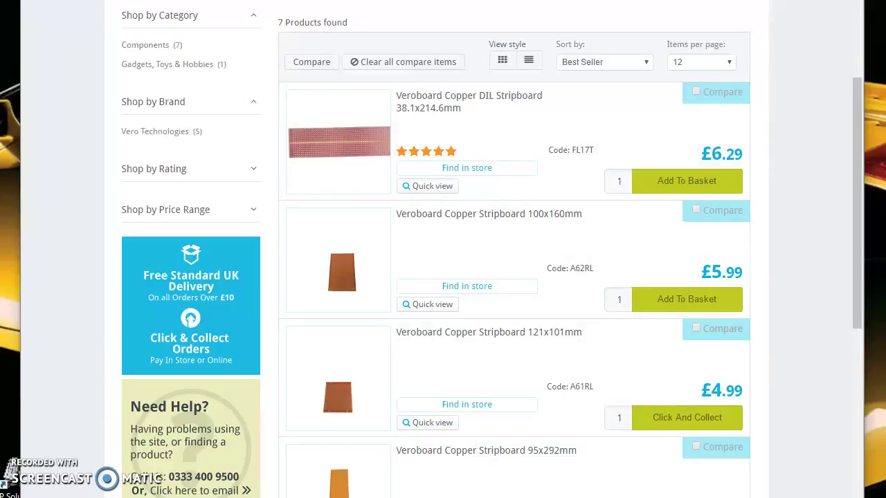
- View the stripboard1.PNG design challenge image, minimize it, and return to the DIYLC layout
key("alt+Tab")
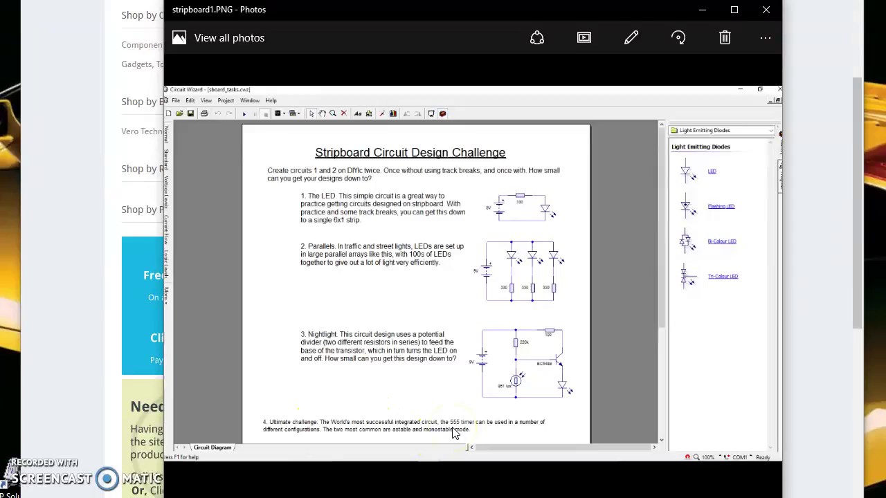
left_click(703, 11)
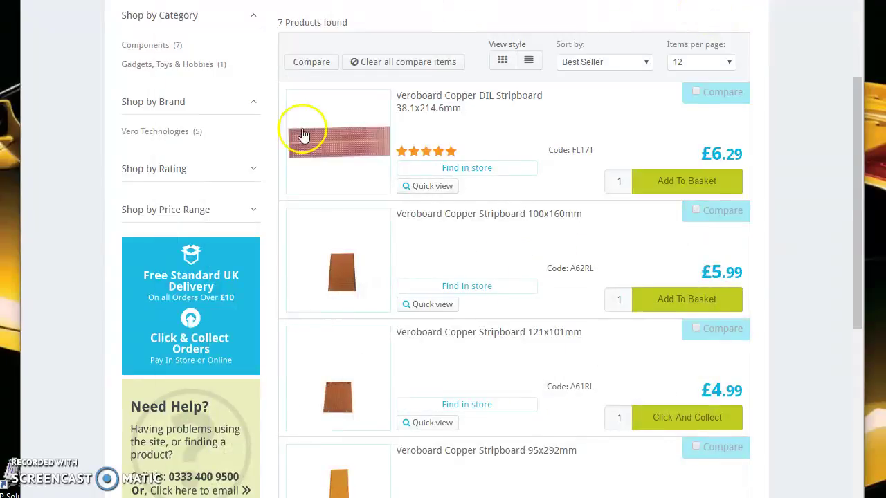
key("alt+Tab")
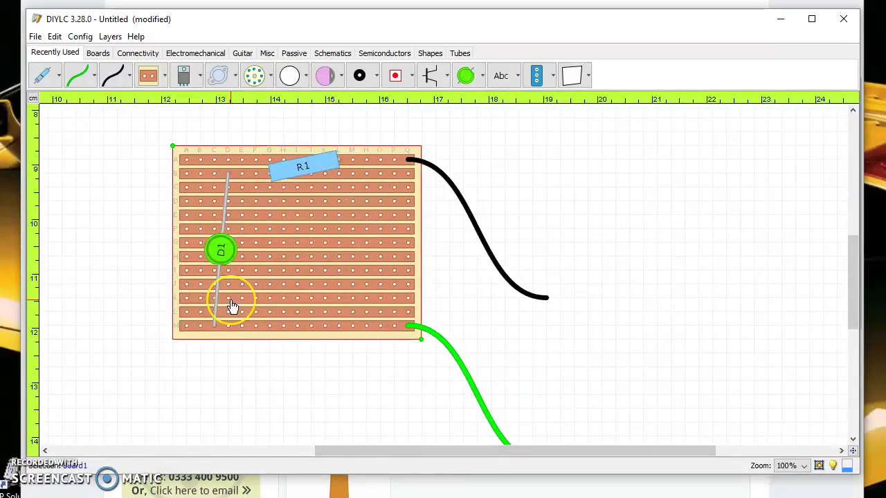
- Place a text label left of the stripboard and set its text to 'Big board version'
left_click(501, 75)
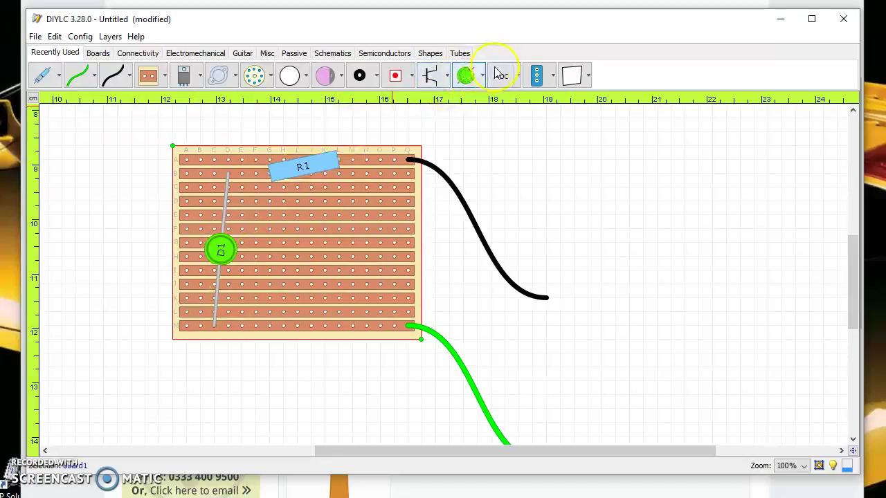
left_click(118, 206)
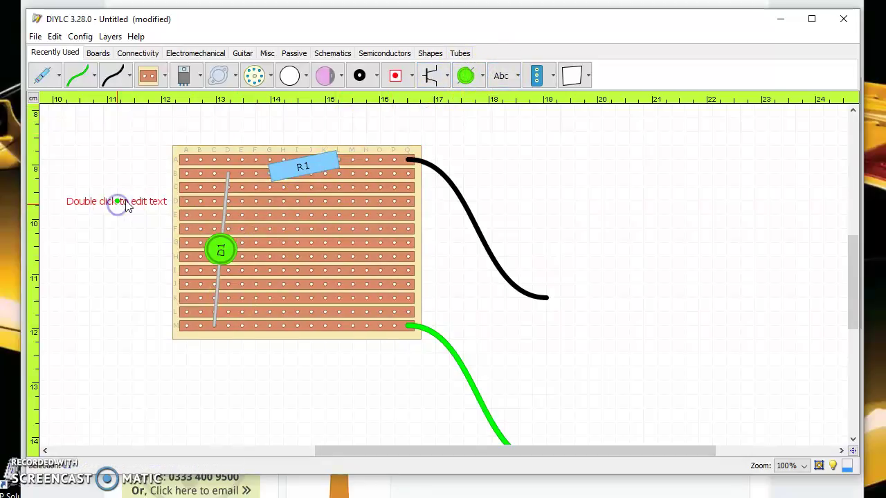
double_click(124, 203)
left_click_drag(408, 296, 283, 287)
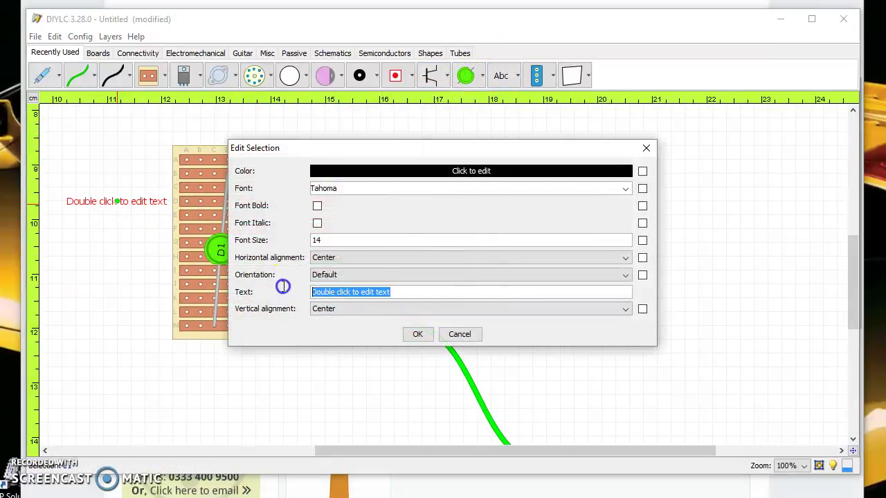
type("Big boa")
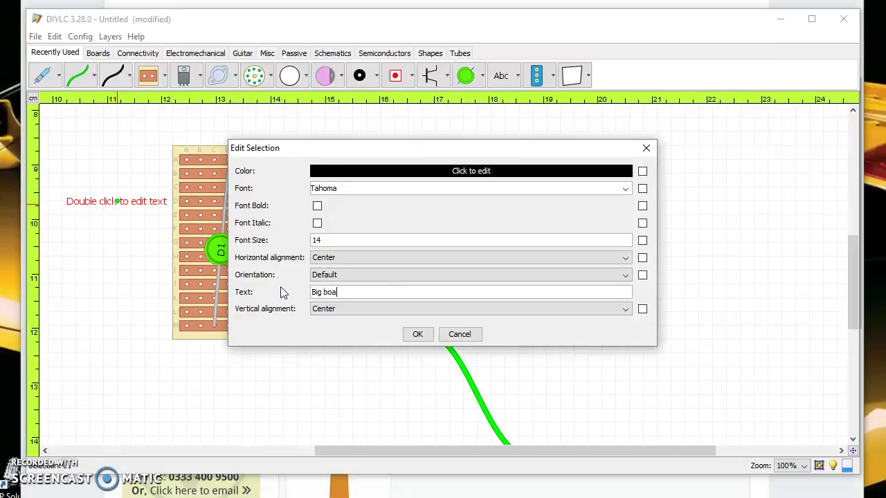
type("rd version")
key("Return")
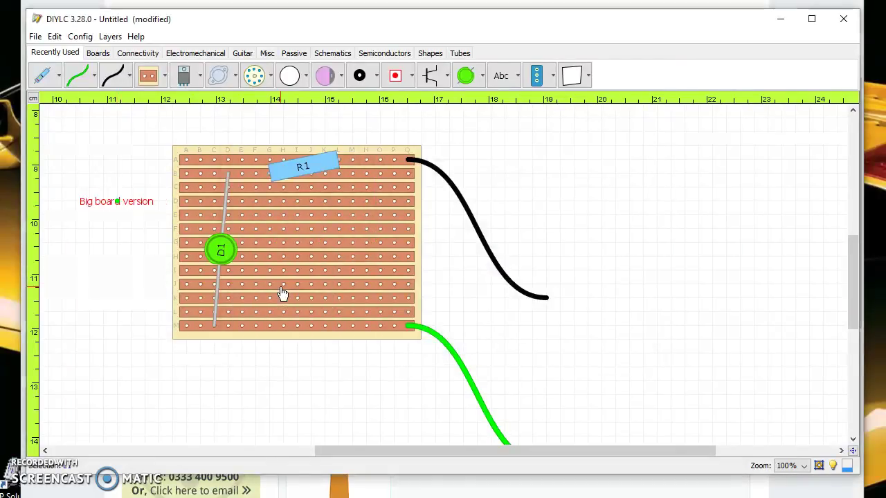
- Add a second vero board right of the first and shrink it to a small two-strip board
left_click(129, 293)
left_click(627, 220)
left_click(435, 200)
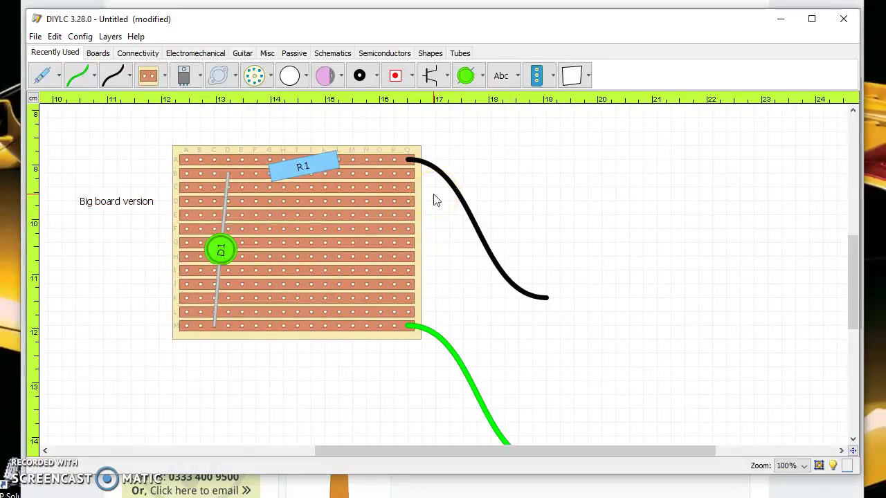
left_click(300, 171)
left_click(435, 238)
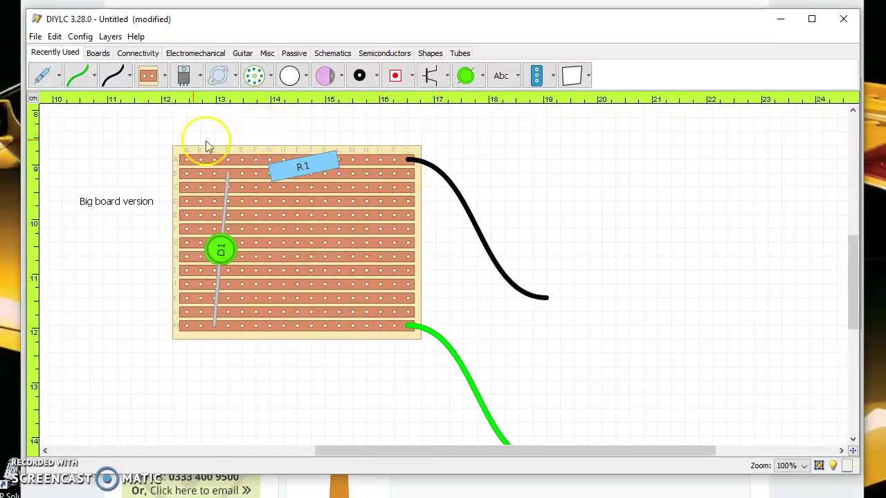
left_click(149, 76)
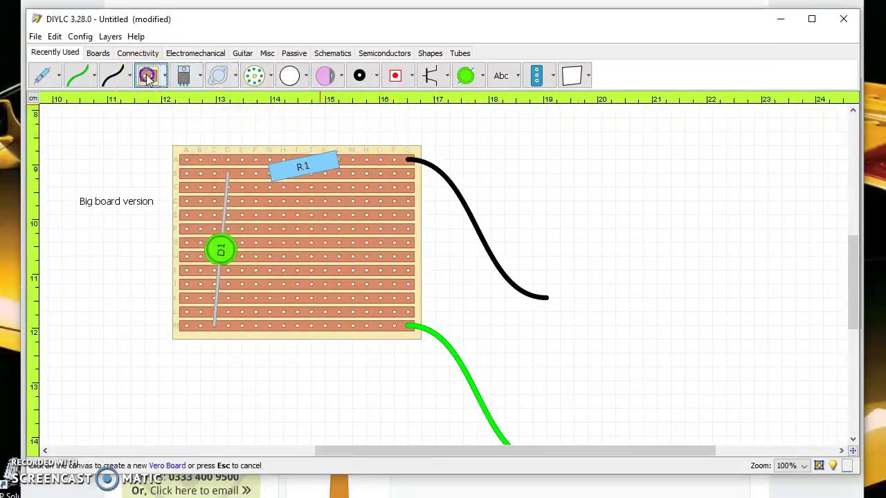
left_click(575, 145)
left_click_drag(780, 311, 635, 195)
left_click(658, 200)
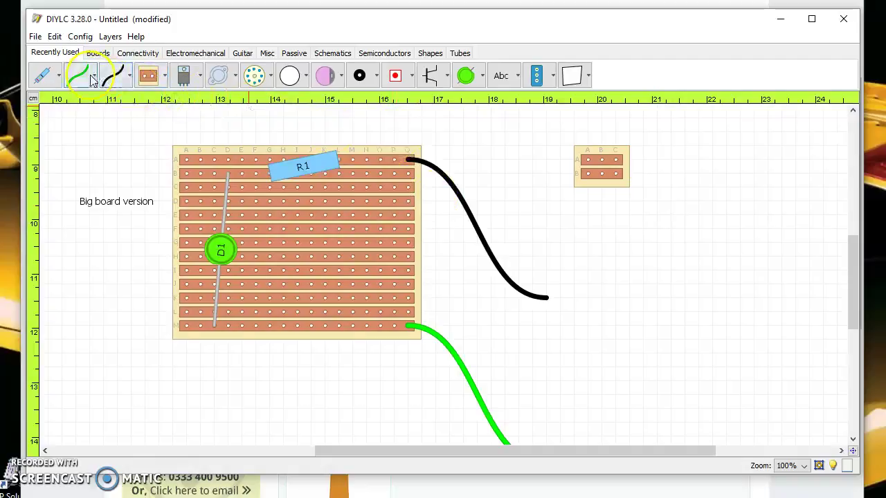
- Draw a green wire onto the small board's strip B beside the black wire
left_click(116, 75)
left_click(617, 159)
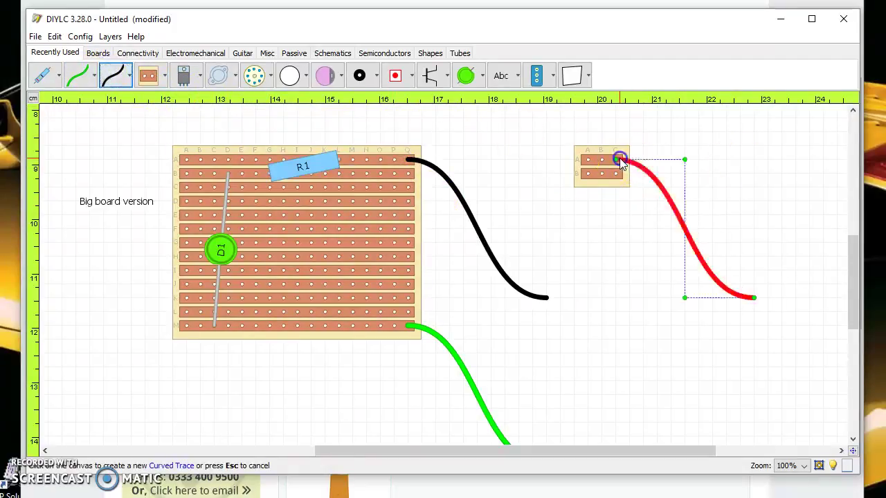
left_click(81, 78)
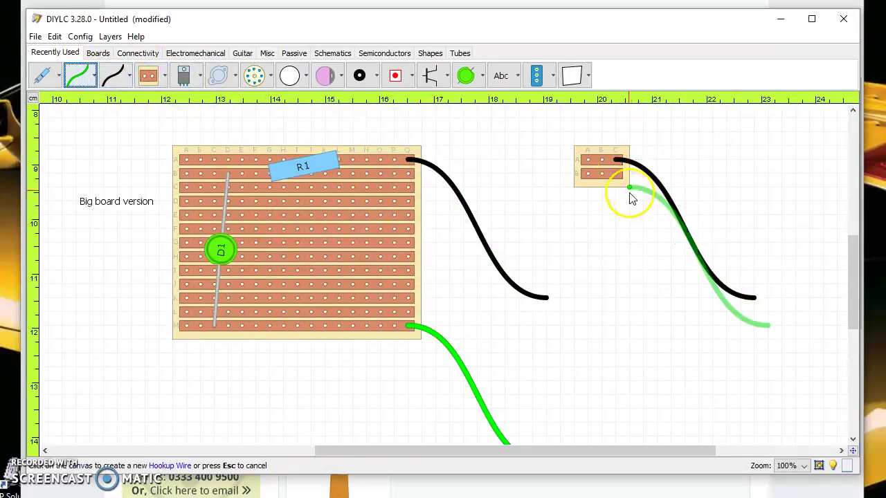
left_click(617, 173)
left_click(609, 247)
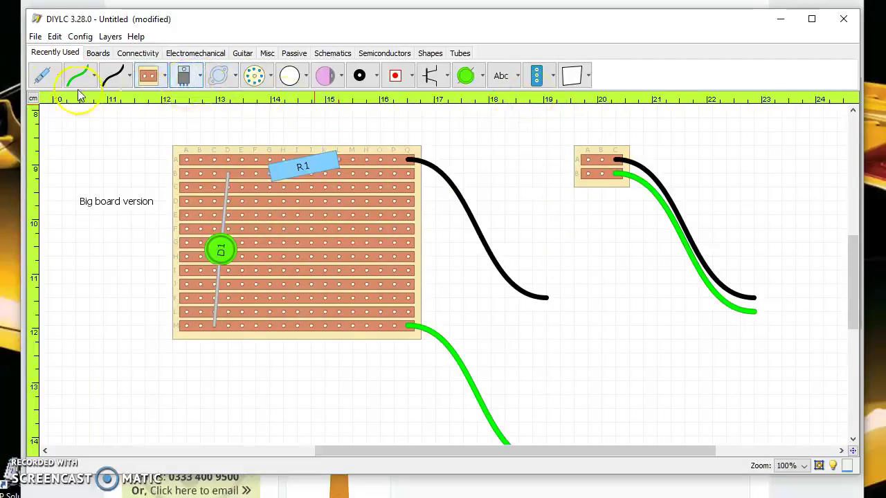
- Place resistor R2 diagonally across the small board's two strips
left_click(41, 75)
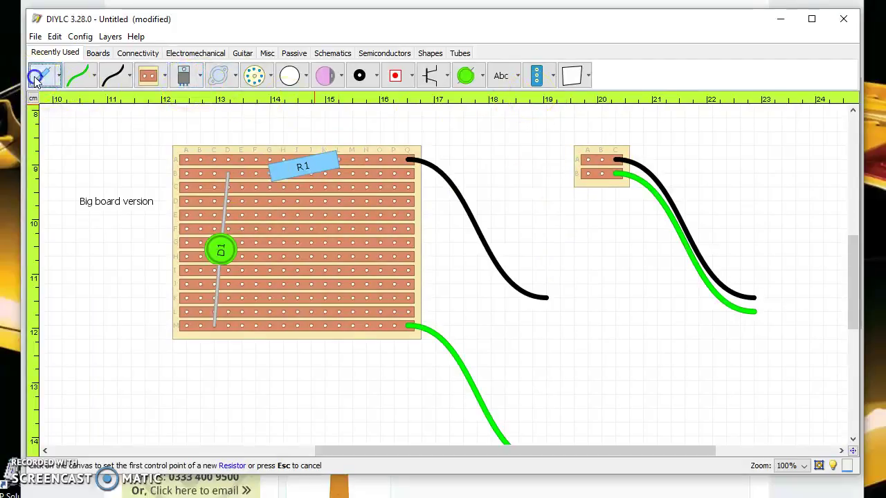
left_click(603, 162)
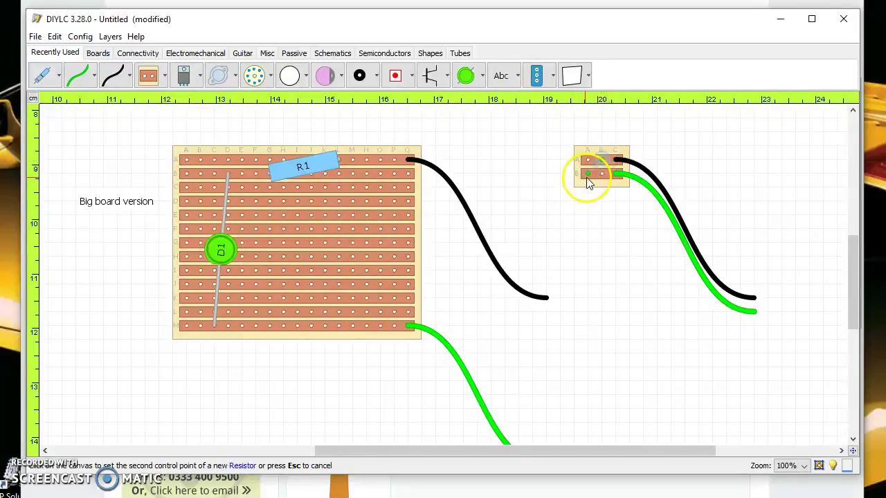
left_click(586, 179)
left_click(591, 227)
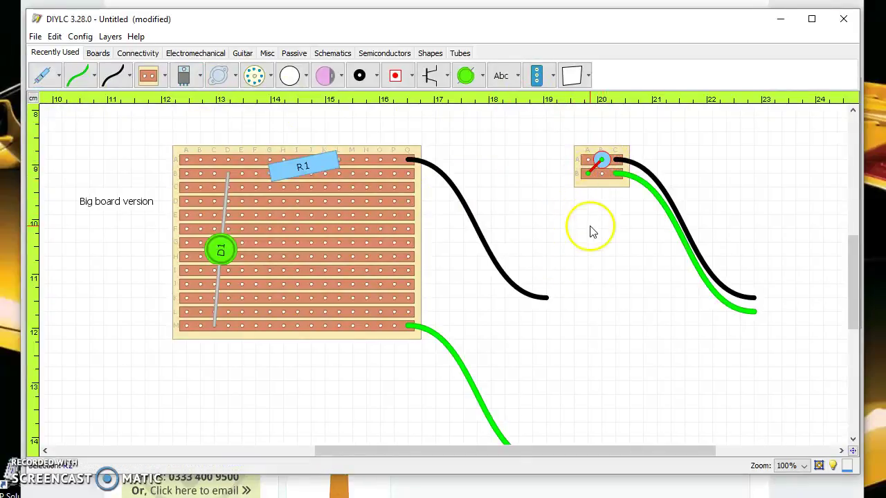
- Widen the small board leftward and reposition R2 to link strip B up to strip A
left_click(582, 170)
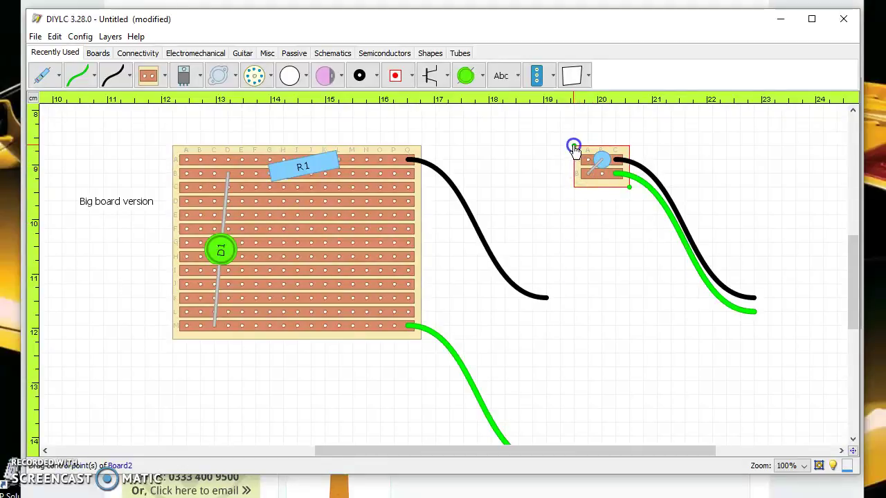
left_click_drag(574, 147, 546, 147)
left_click(588, 177)
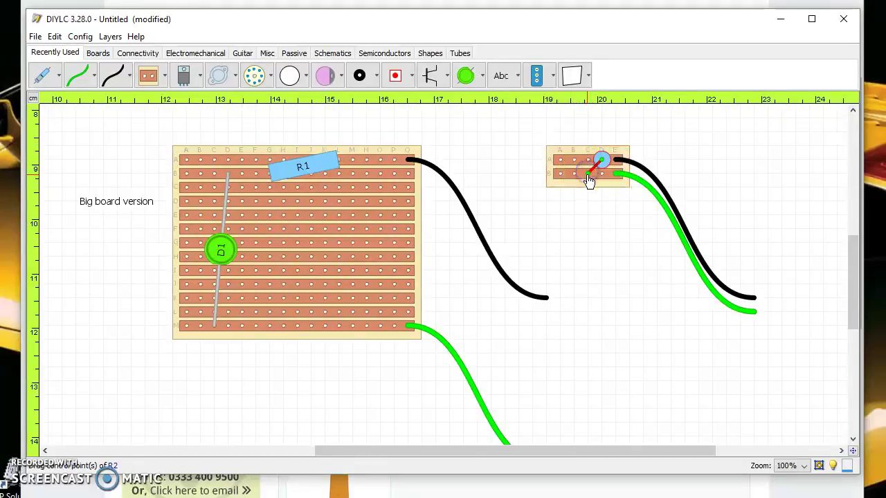
left_click_drag(559, 178, 562, 179)
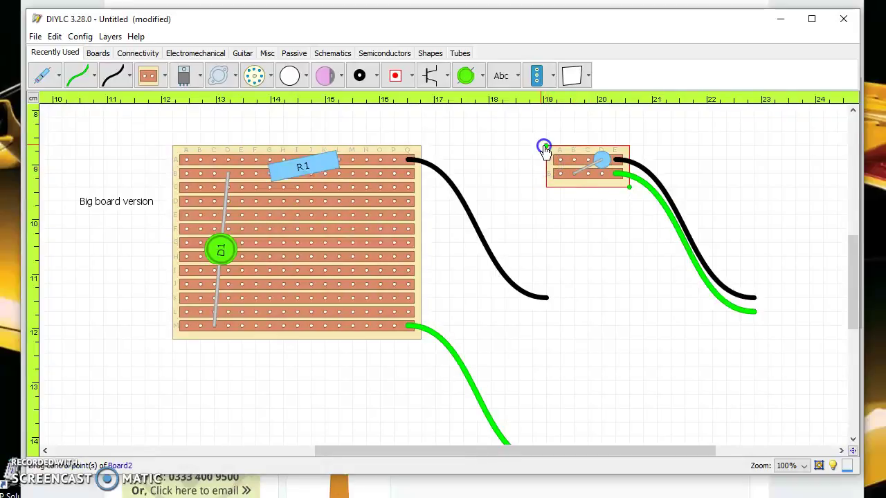
left_click_drag(544, 148, 518, 147)
left_click(569, 178)
left_click_drag(577, 177, 602, 161)
left_click(551, 178)
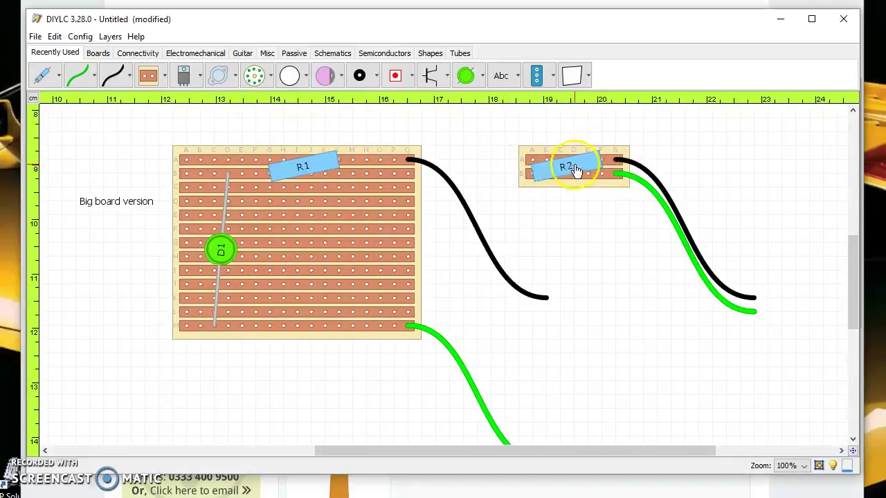
- Move resistor R2 off the small board to just below it
mouse_move(574, 170)
left_mouse_down()
mouse_move(571, 193)
mouse_move(573, 171)
left_mouse_up()
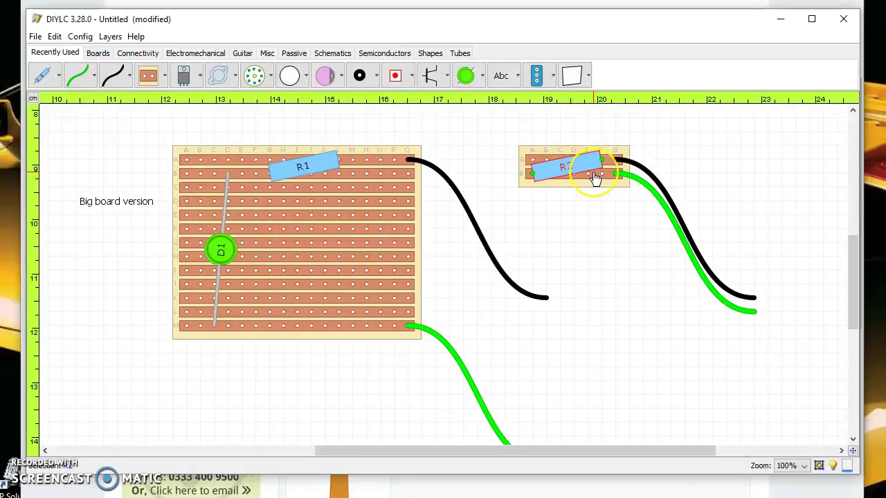
left_click(397, 81)
left_click(569, 172)
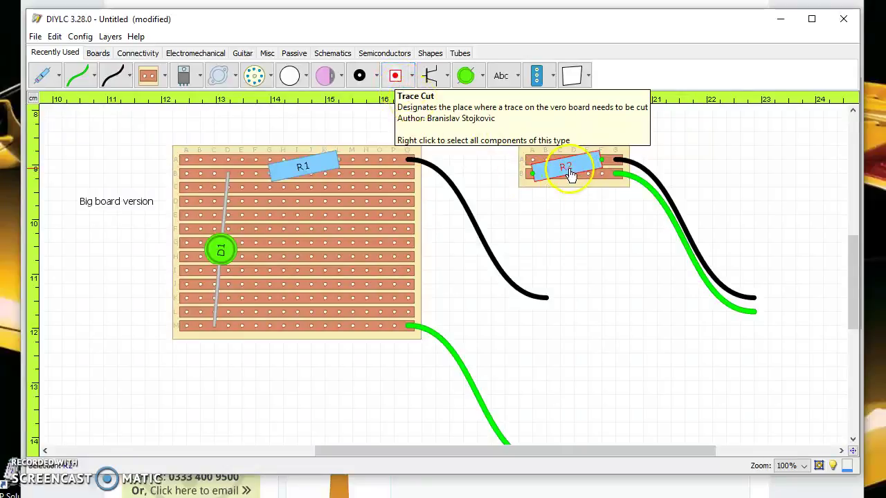
left_click_drag(569, 171, 573, 211)
- Add trace cuts midway on strips A and B of the small board
left_click(395, 76)
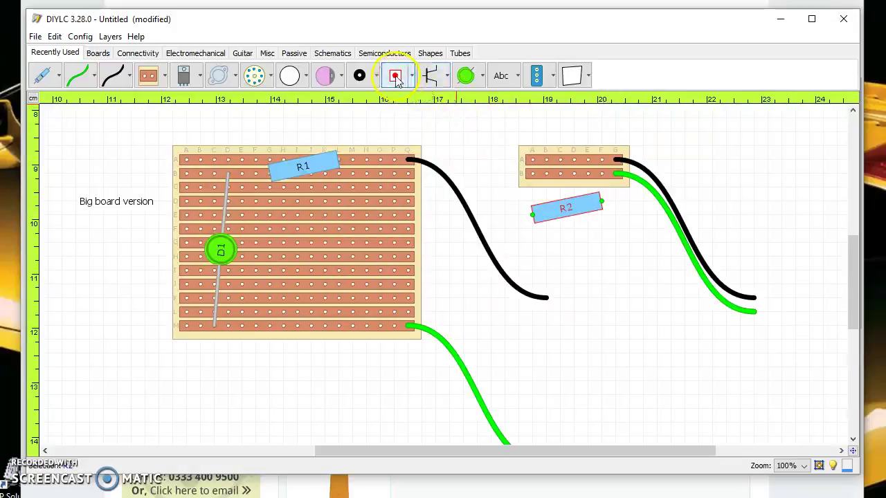
left_click(568, 160)
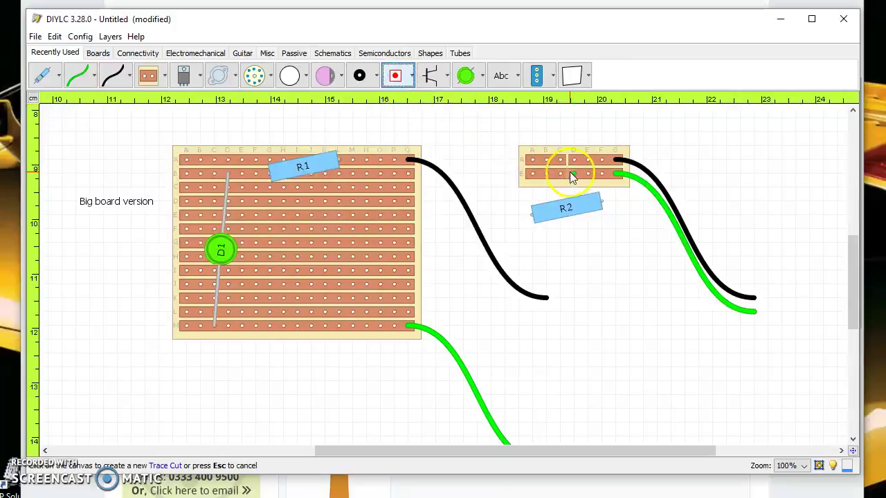
left_click(569, 174)
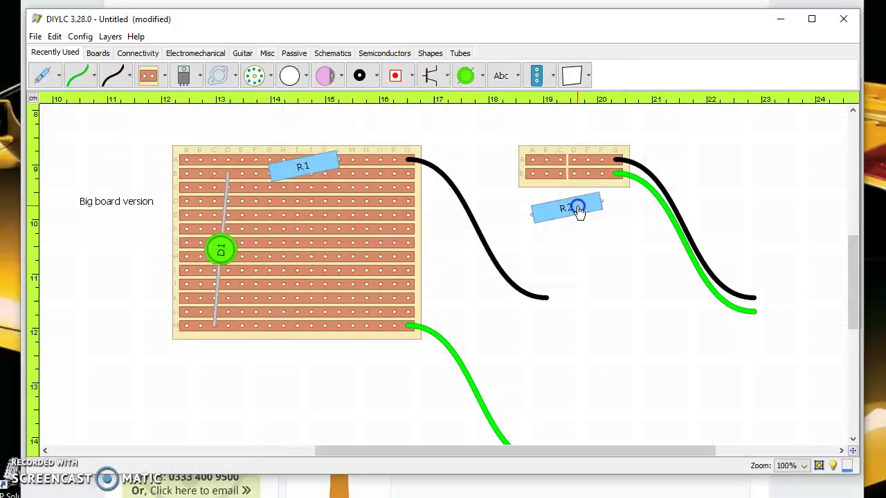
left_click_drag(577, 212, 580, 173)
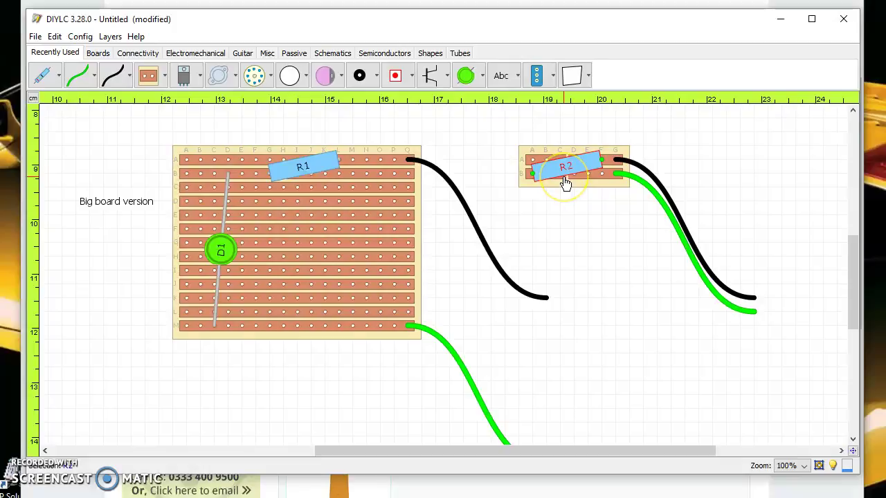
- Level R2 horizontally and place it just below the small board
left_click(566, 181)
left_click(506, 129)
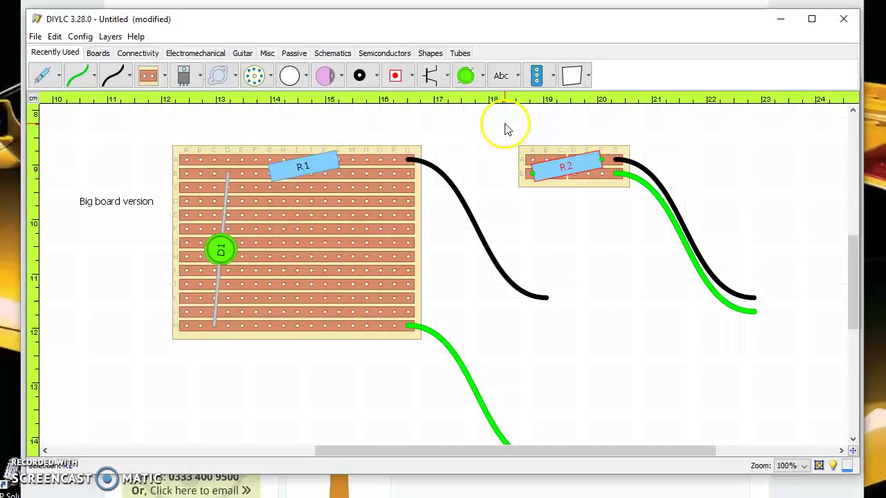
left_click(466, 74)
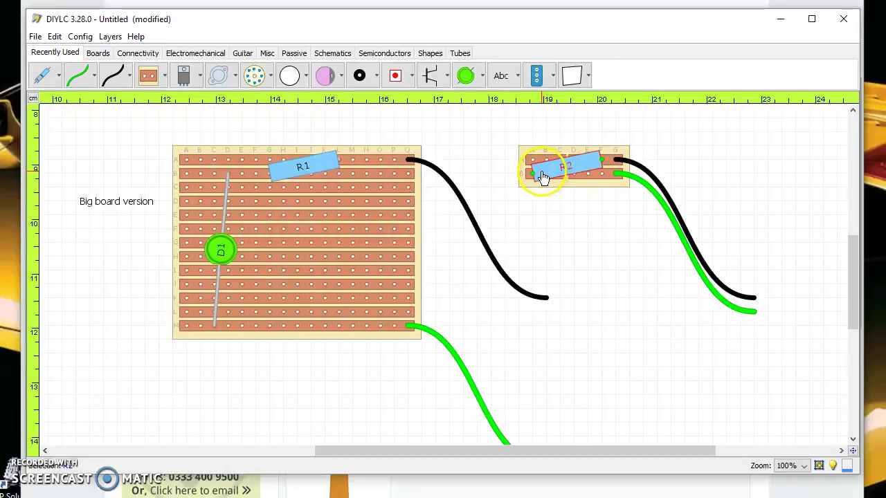
left_click_drag(540, 171, 540, 166)
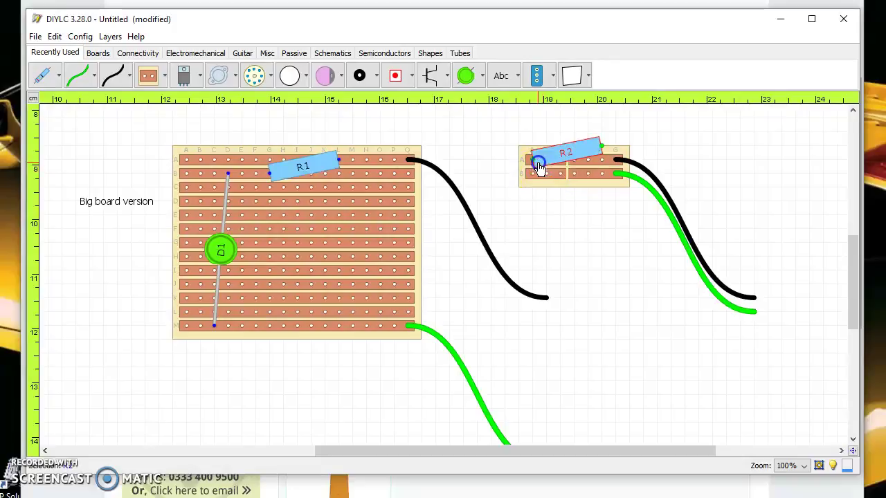
left_click_drag(601, 146, 563, 164)
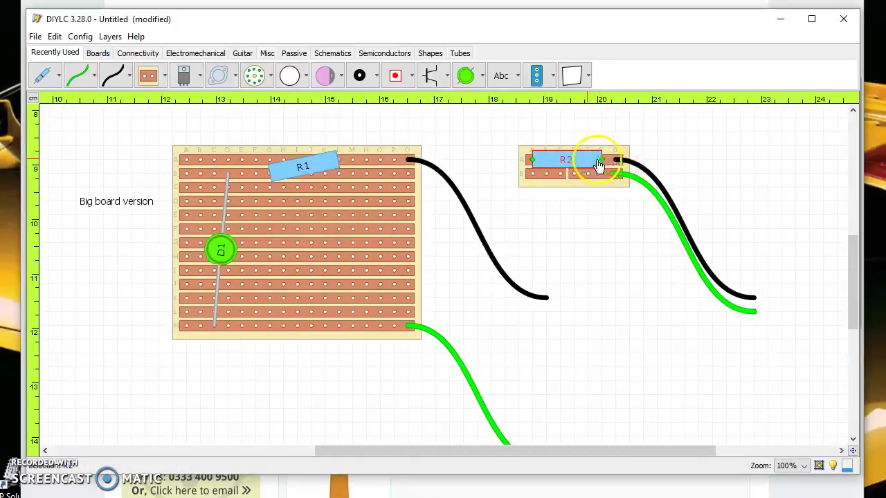
left_click(550, 169)
left_click_drag(554, 158, 556, 210)
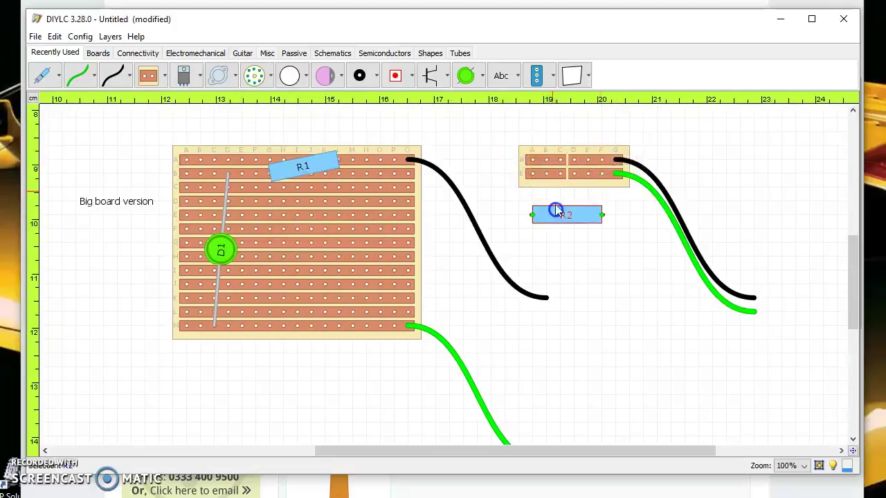
- Place green LED D2 across strips A and B of the small board
left_click(465, 76)
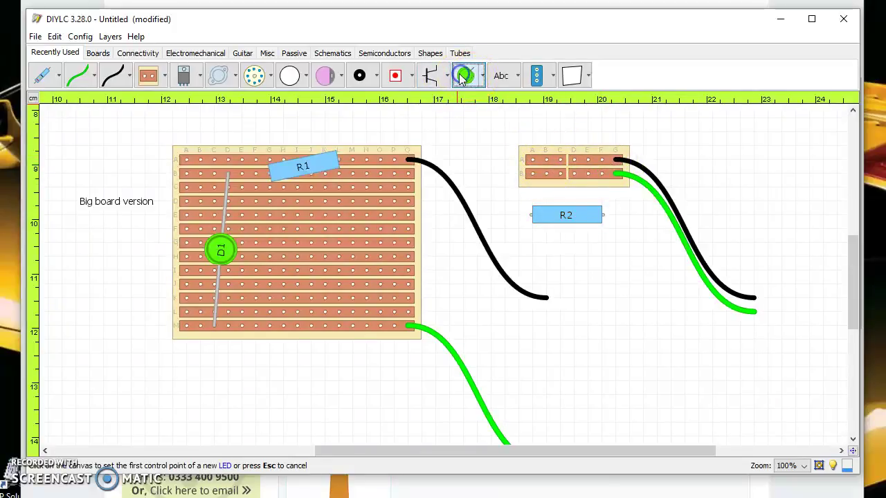
left_click(560, 160)
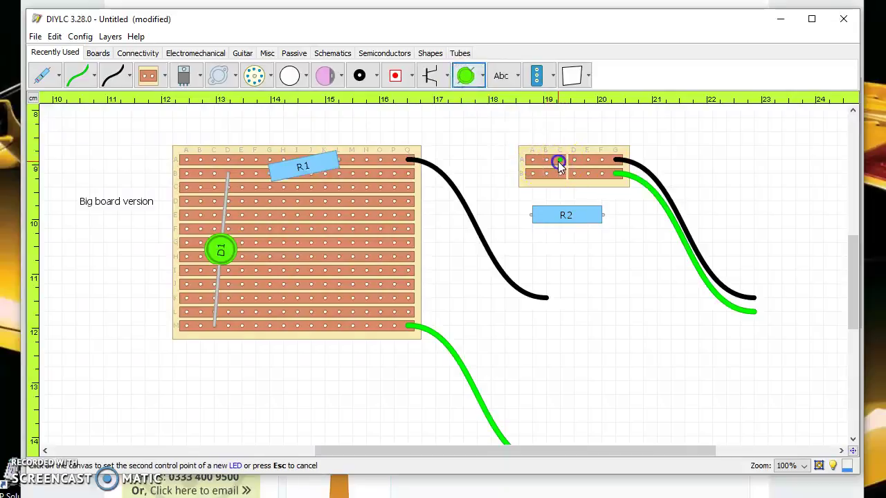
left_click(602, 175)
left_click_drag(574, 232, 577, 165)
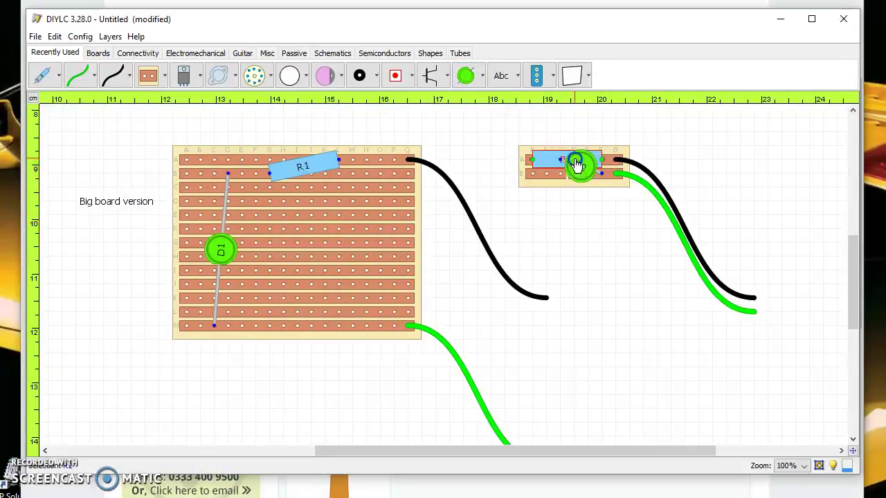
left_click(578, 202)
- Position R2 just above the small board and D2 below it
left_click(574, 175)
left_click(573, 182)
left_click(558, 167)
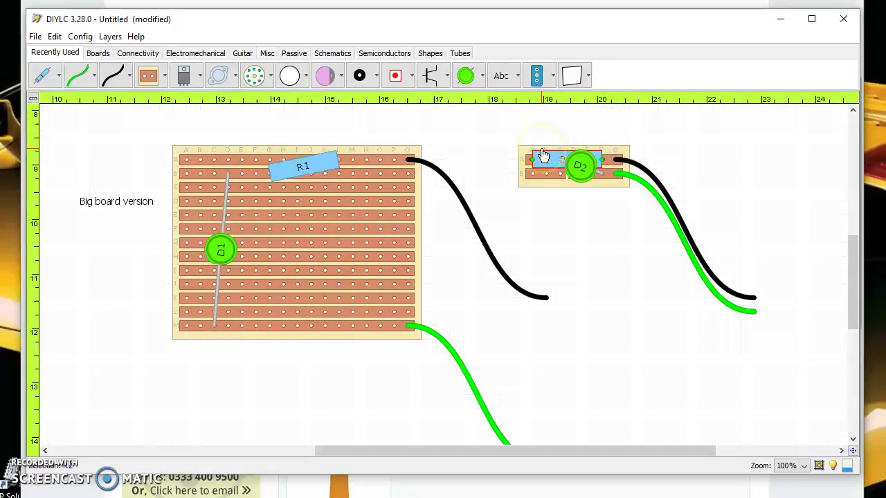
left_click_drag(583, 172, 587, 209)
left_click_drag(582, 168, 582, 140)
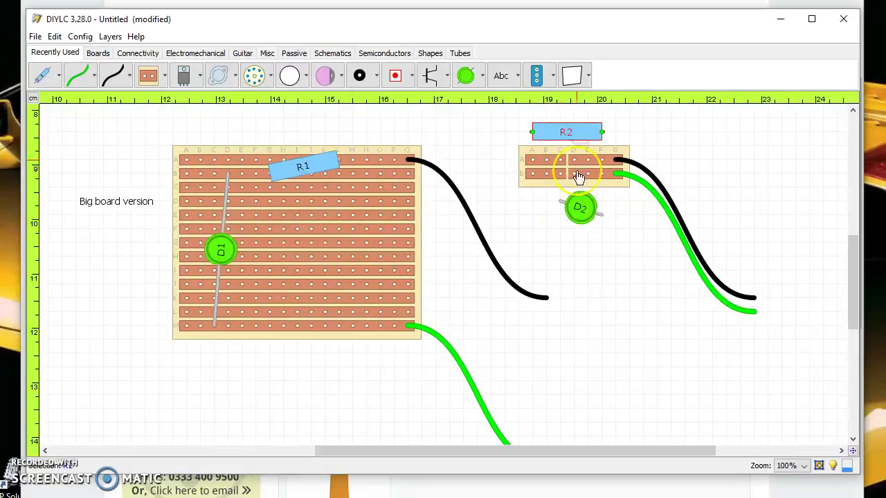
left_click(573, 197)
- Switch to the stripboard1.PNG challenge sheet in Photos
left_click(457, 436)
key("alt+Tab")
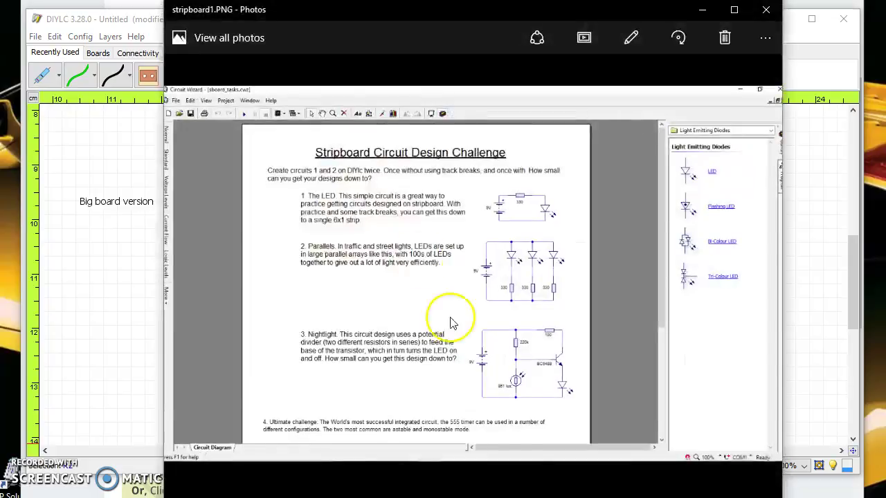